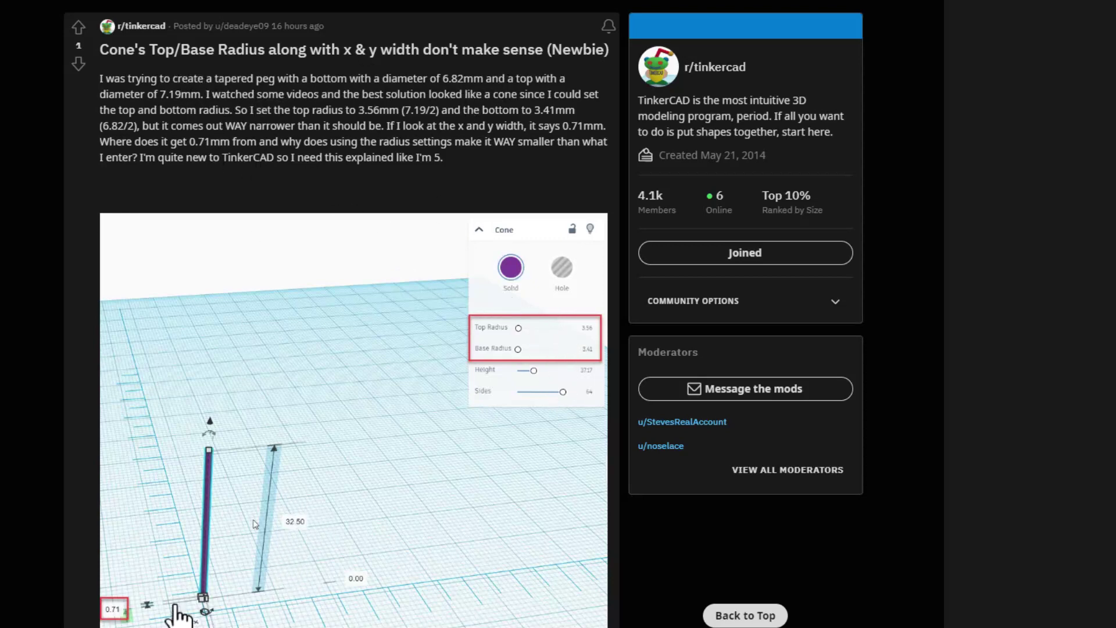
# - Create a new empty Tinkercad 3D design
pyautogui.scroll(-1, 299, 418)
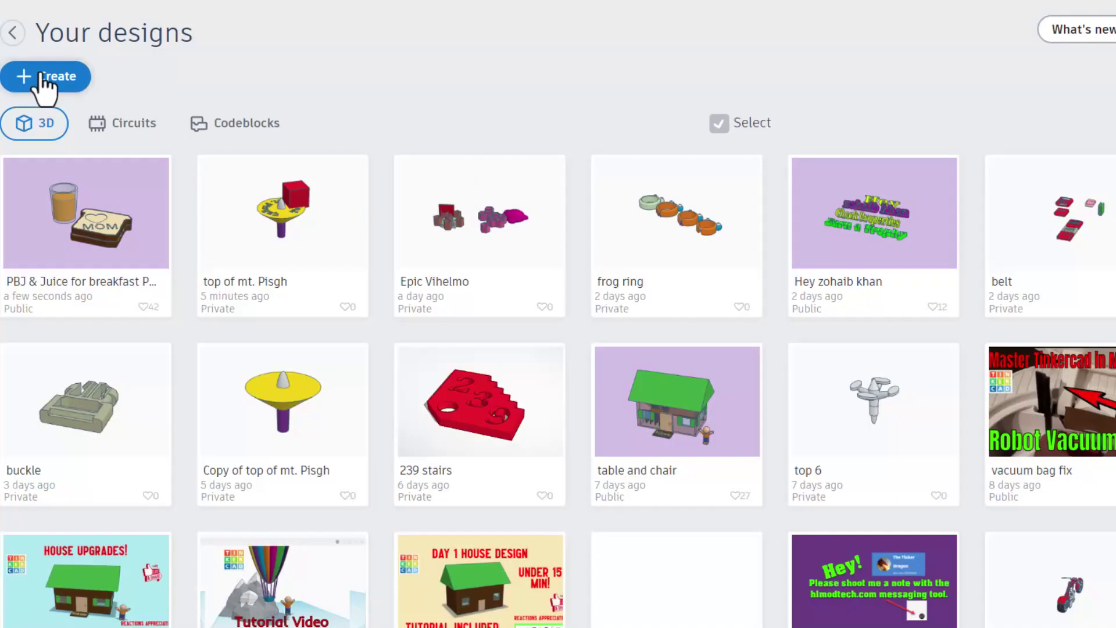
pyautogui.click(49, 73)
pyautogui.click(70, 125)
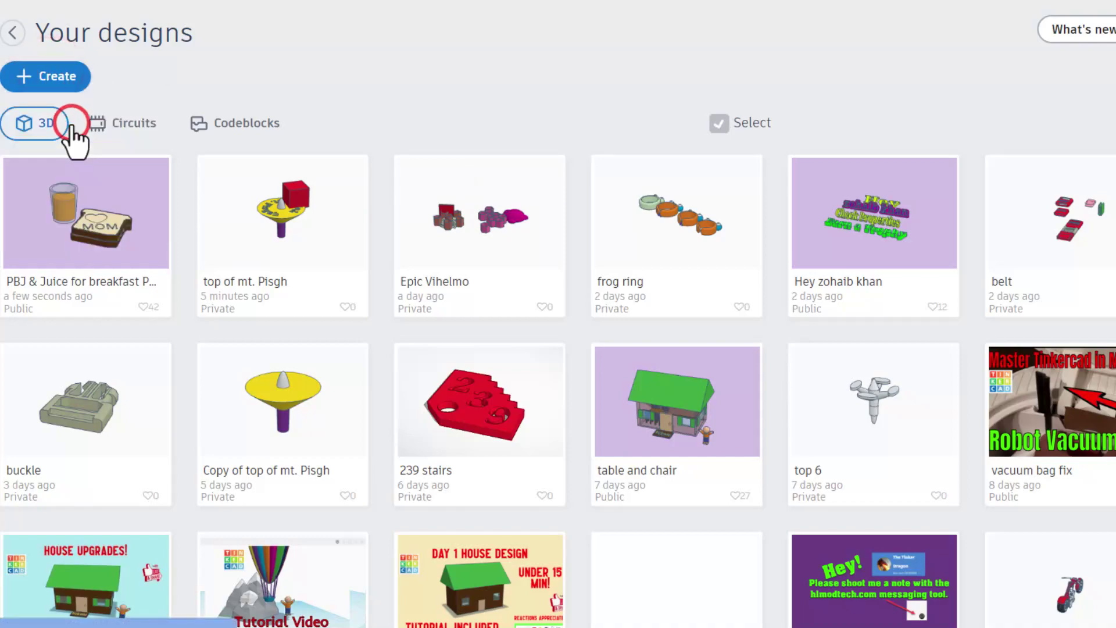
# - Start renaming the design's title to 'cone parameters'
pyautogui.click(142, 63)
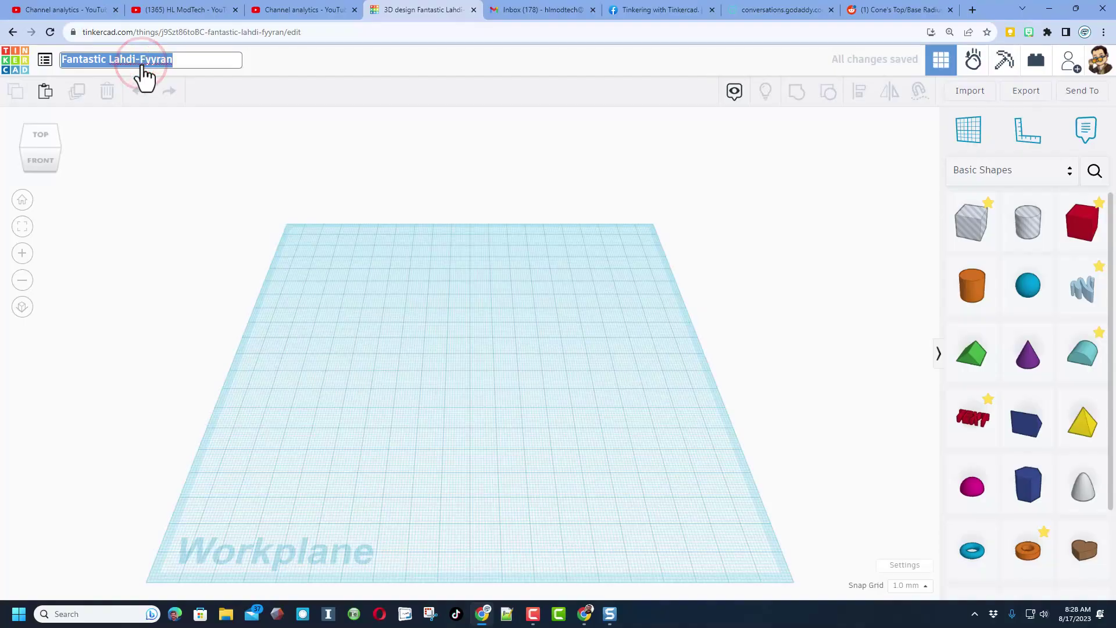
pyautogui.write('cone paramer')
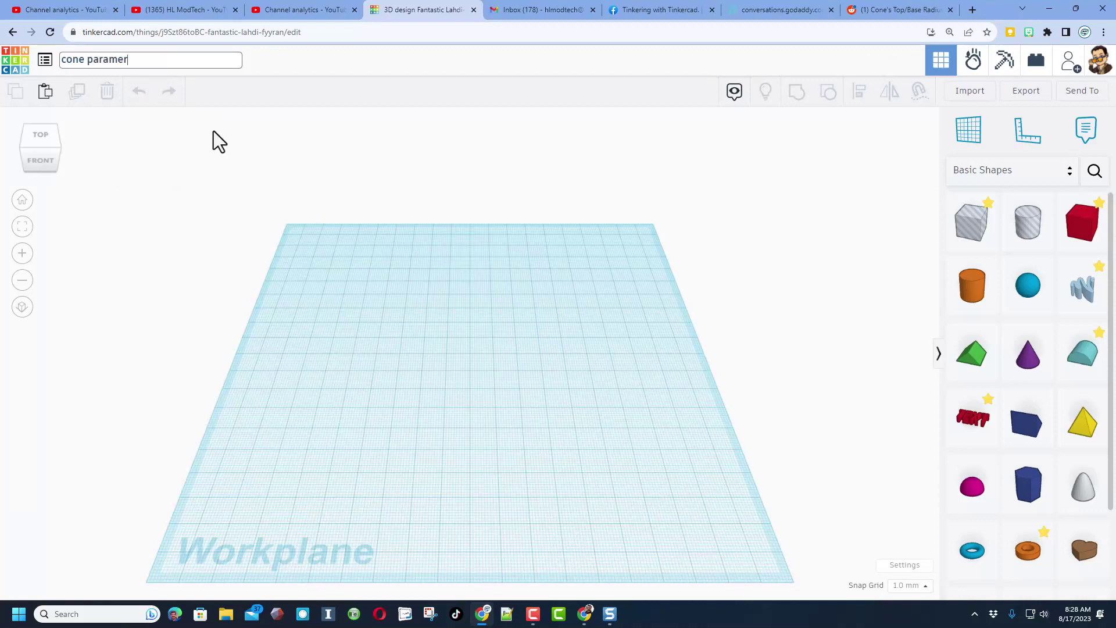
pyautogui.press('BackSpace')
# - Finish the title 'cone parameters' and place a cone on the workplane
pyautogui.write('ters')
pyautogui.click(1019, 357)
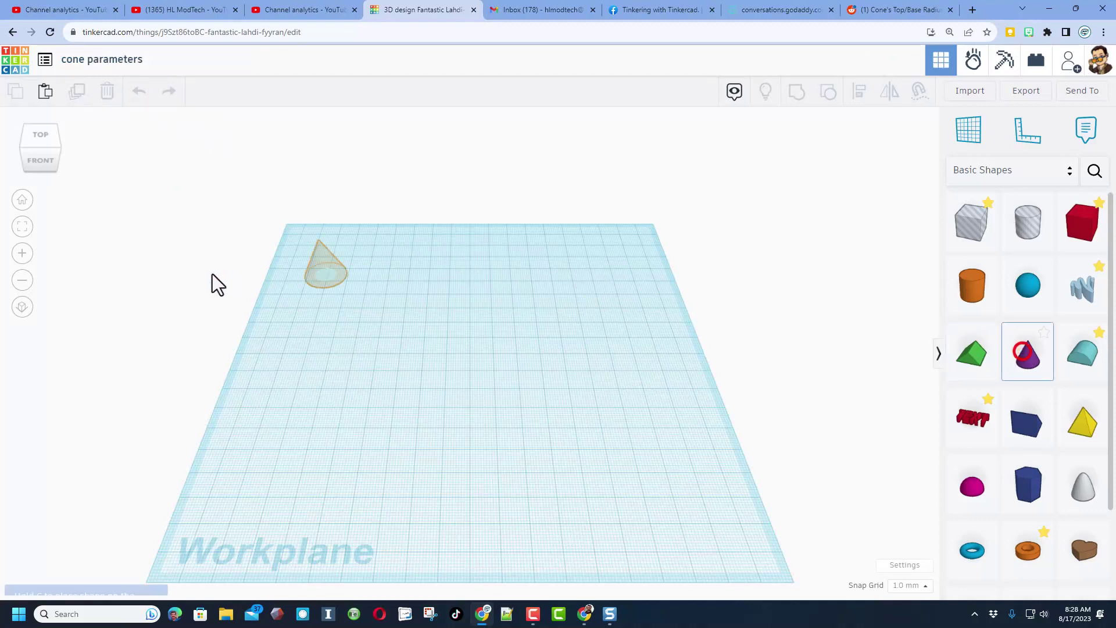
pyautogui.click(462, 362)
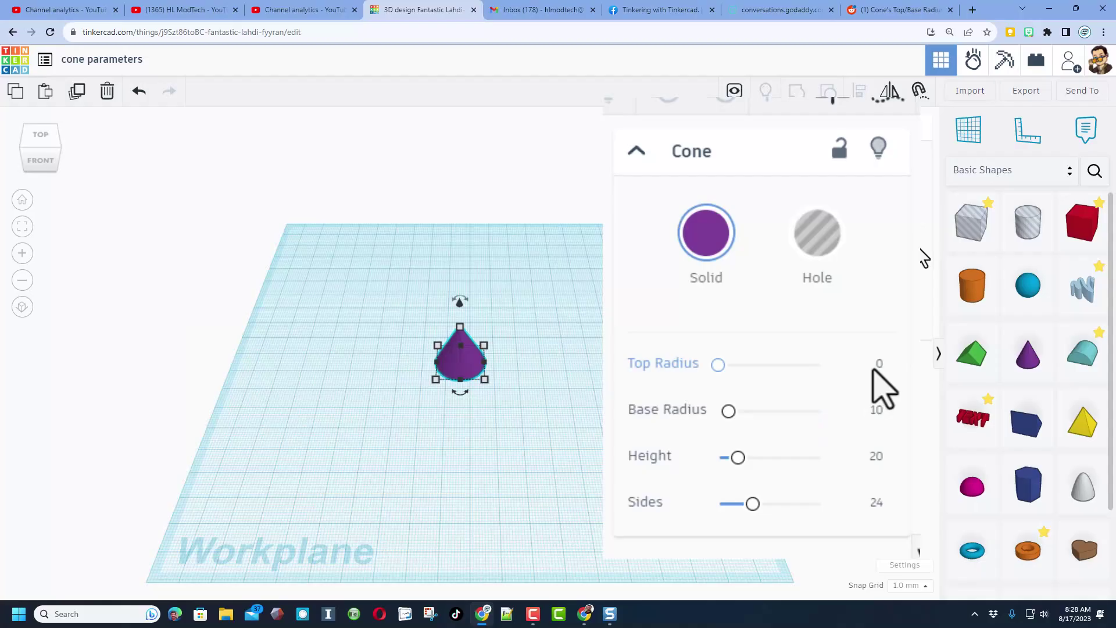
# - Set the cone's top radius to 3.56 and base radius to 3.41
pyautogui.click(878, 366)
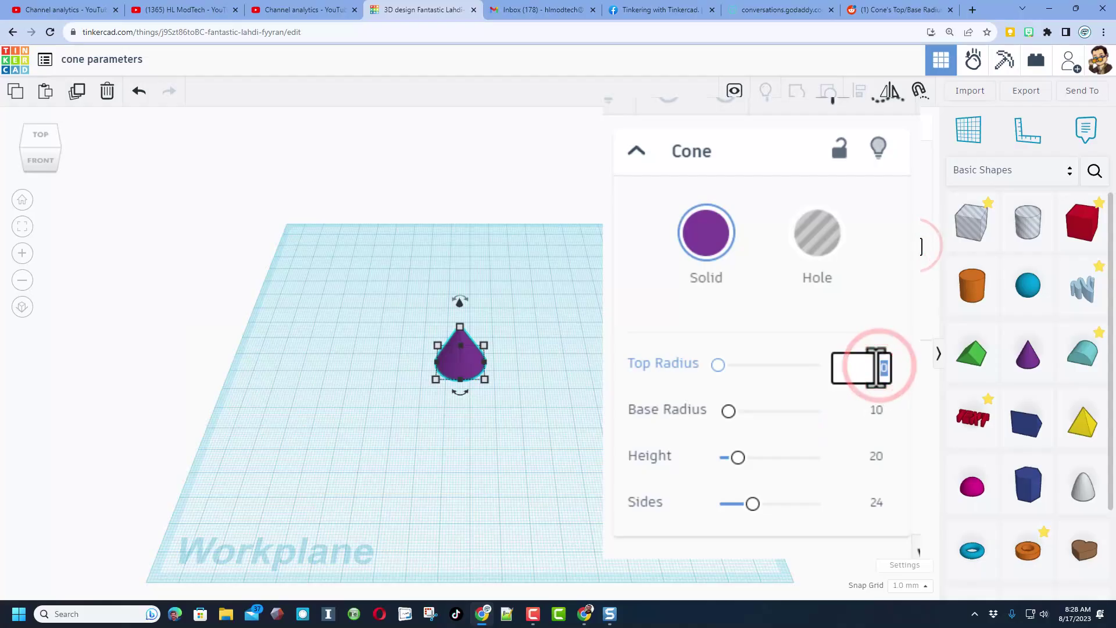
pyautogui.write('3.56')
pyautogui.press('Return')
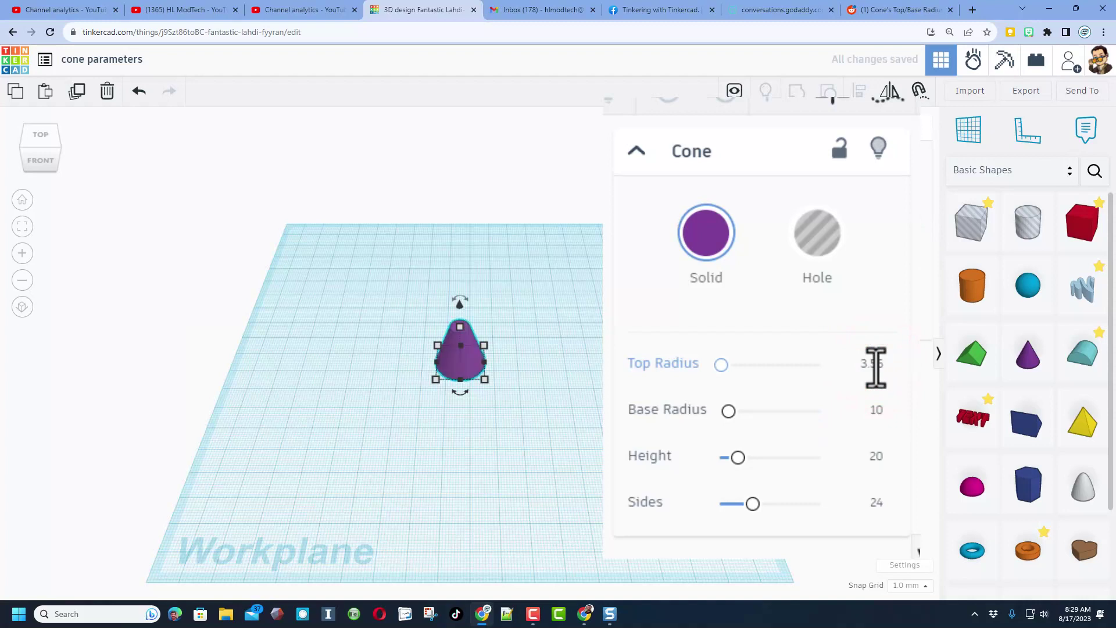
pyautogui.click(875, 416)
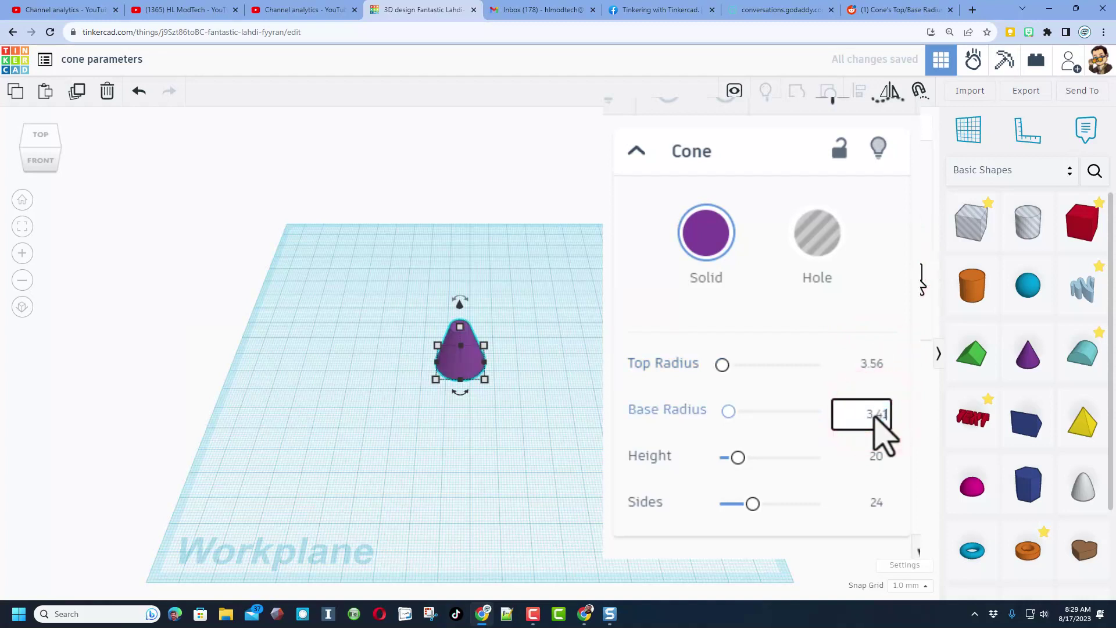
pyautogui.write('3.41')
pyautogui.press('Return')
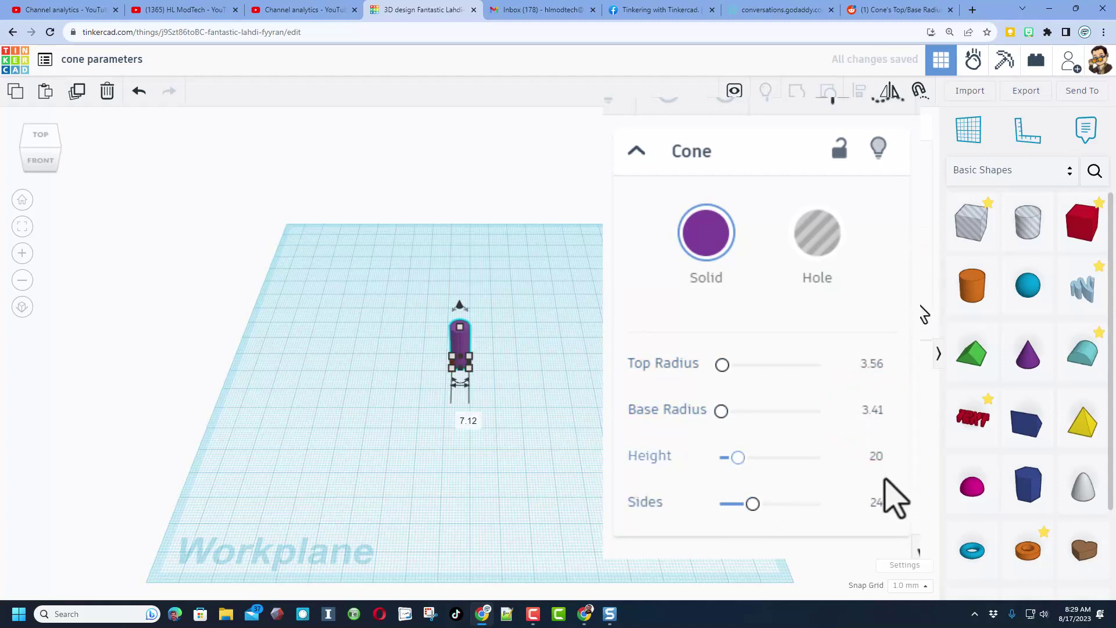
# - Set the cone's height to 40 and its sides to 64, then frame it
pyautogui.click(877, 457)
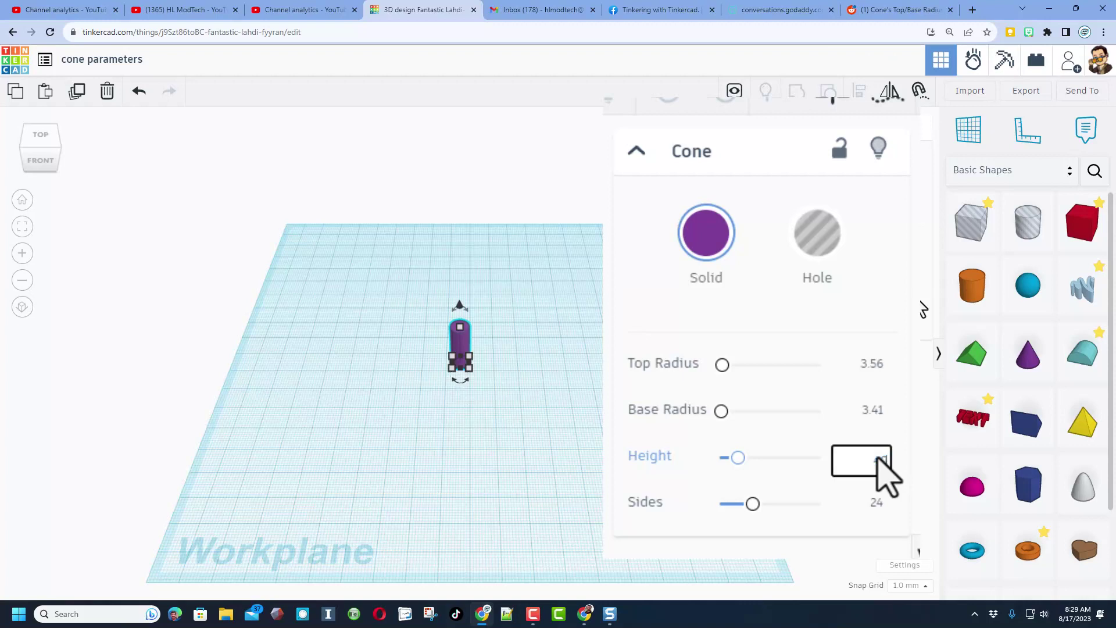
pyautogui.press('Return')
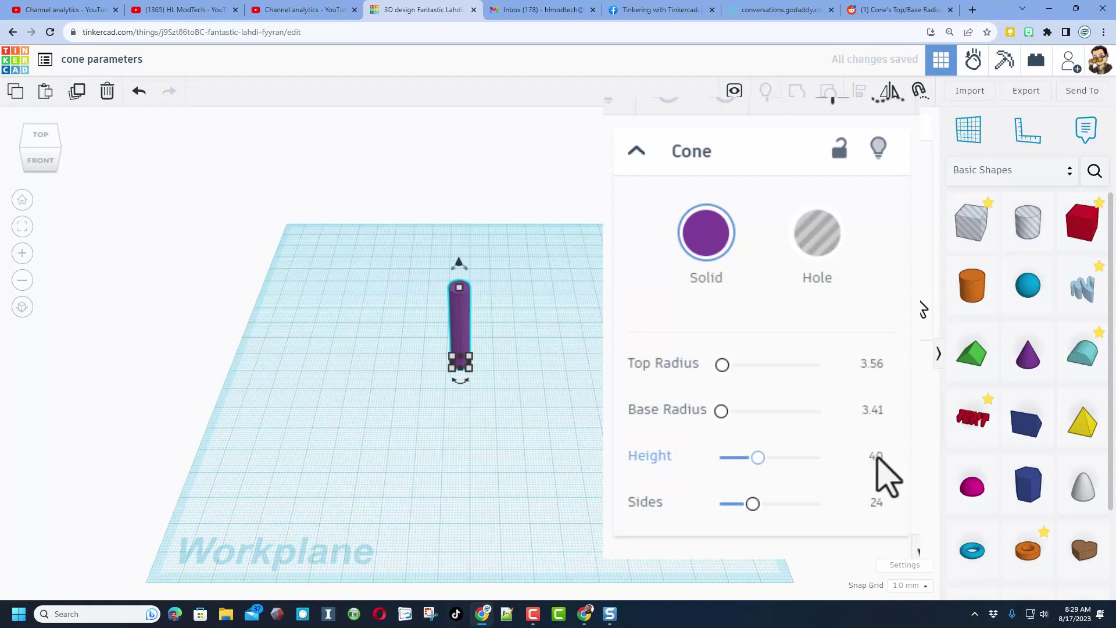
pyautogui.click(749, 508)
pyautogui.moveTo(750, 506); pyautogui.dragTo(842, 506)
pyautogui.press('f')
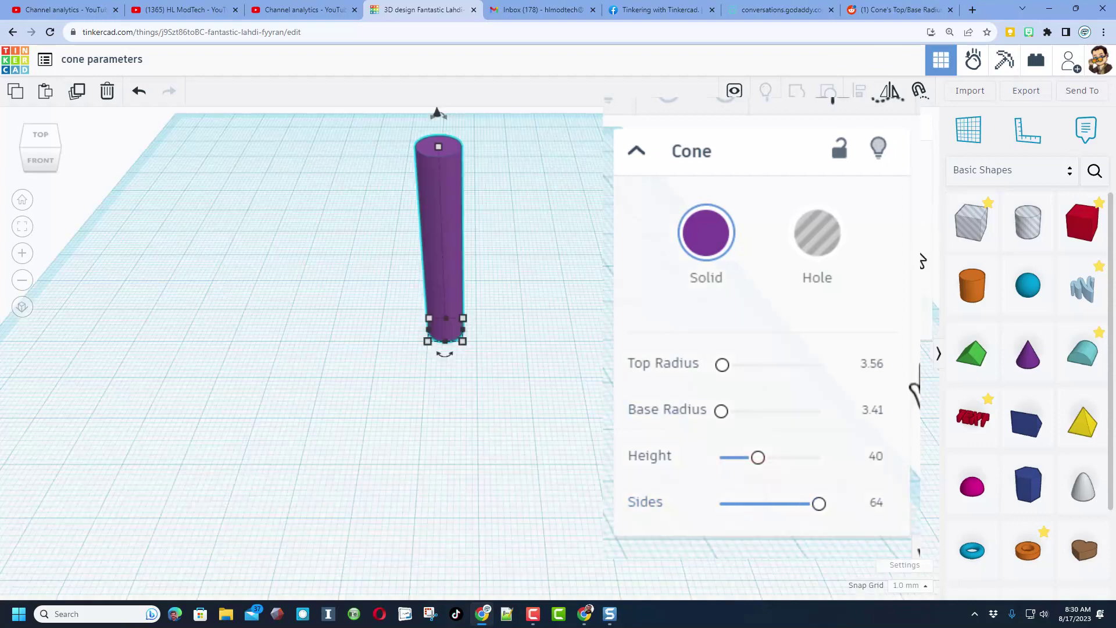
pyautogui.scroll(4, 441, 330)
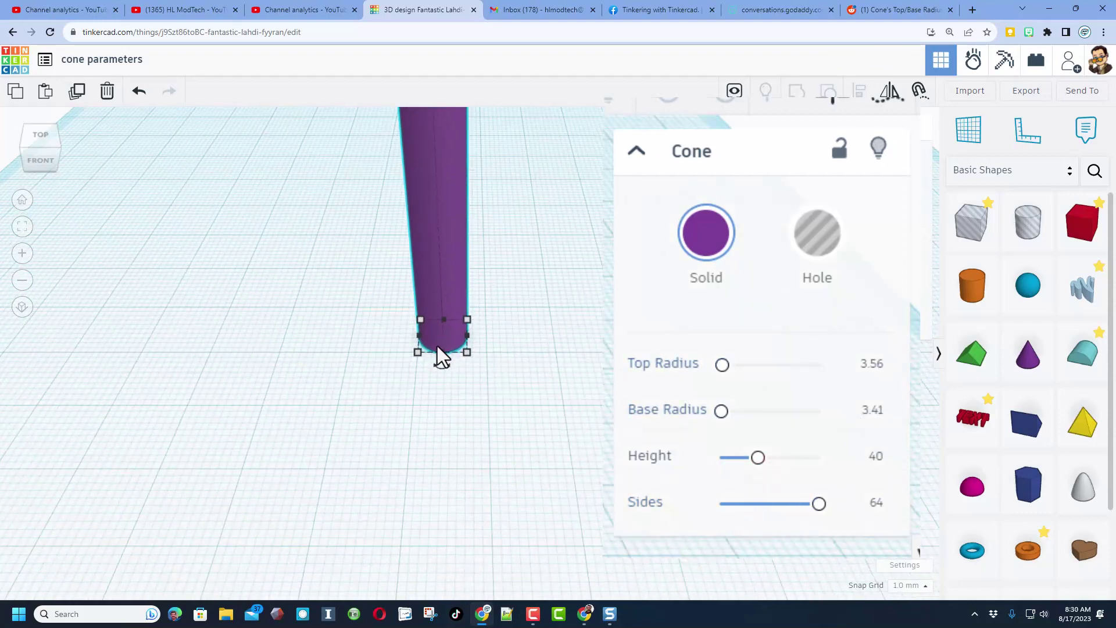
pyautogui.click(410, 356)
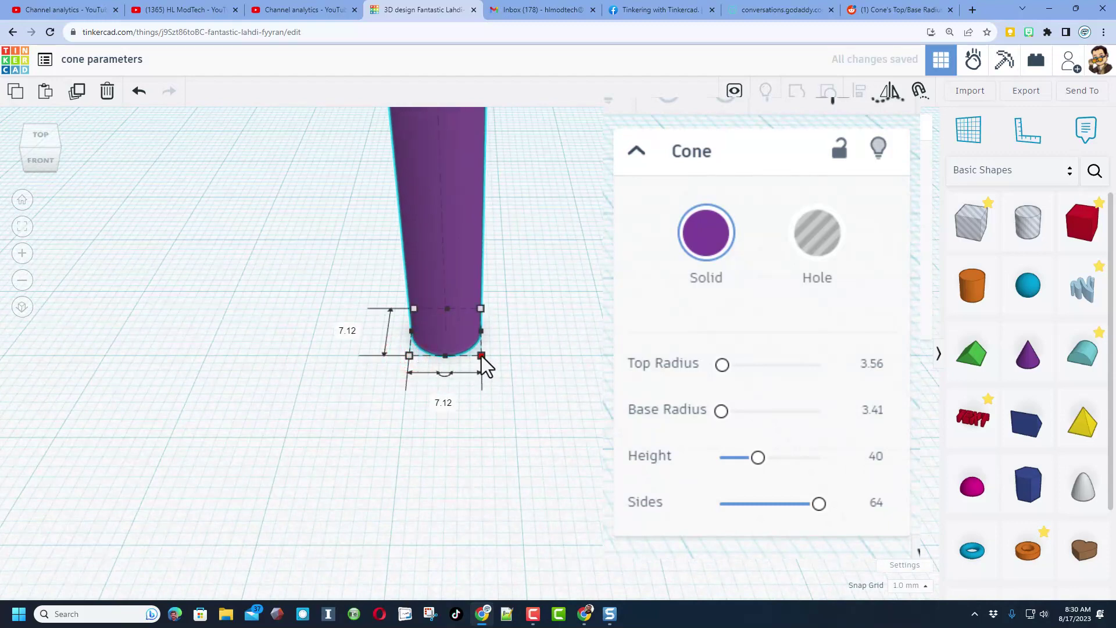
pyautogui.scroll(3, 479, 349)
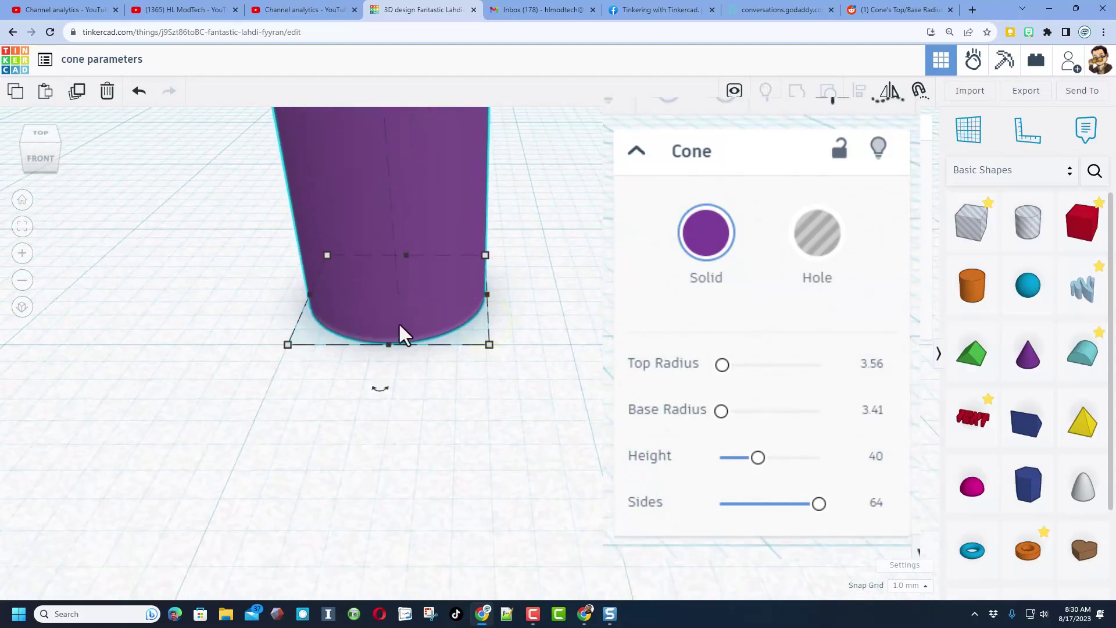
pyautogui.scroll(-5, 456, 322)
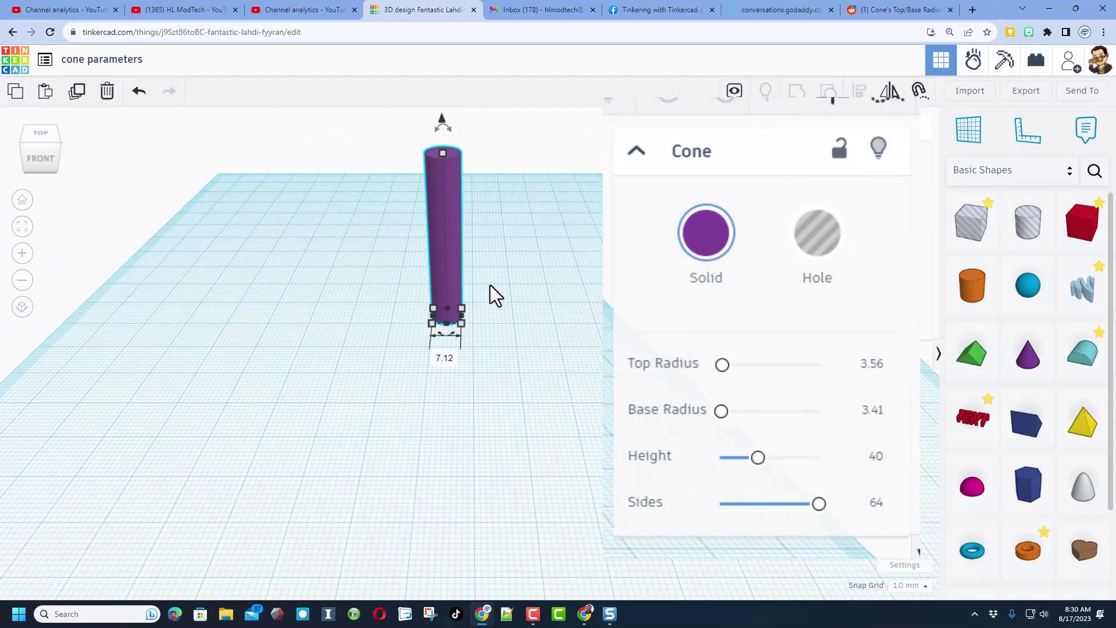
pyautogui.scroll(-2, 490, 285)
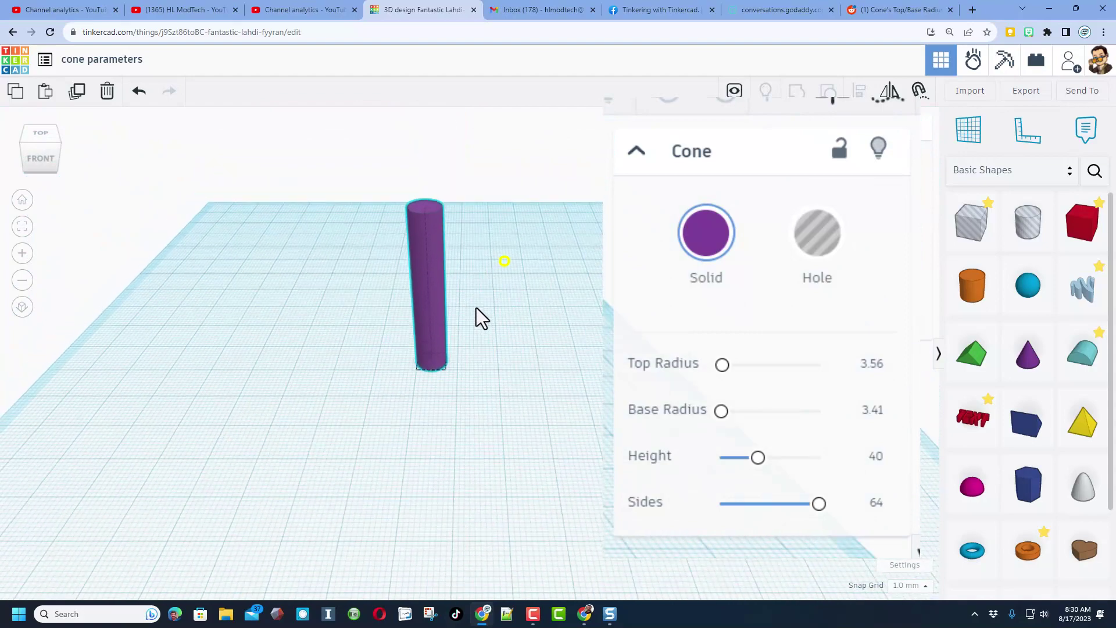
pyautogui.click(1032, 378)
# - Place a second cone with top radius 5, base radius 2 and height 40
pyautogui.click(553, 373)
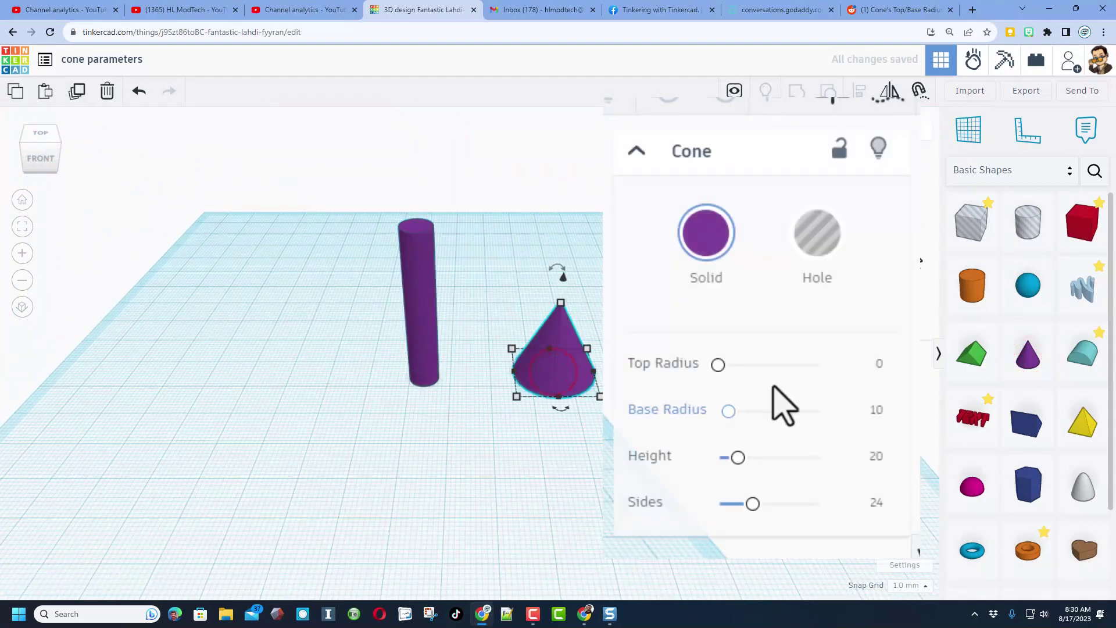
pyautogui.click(882, 364)
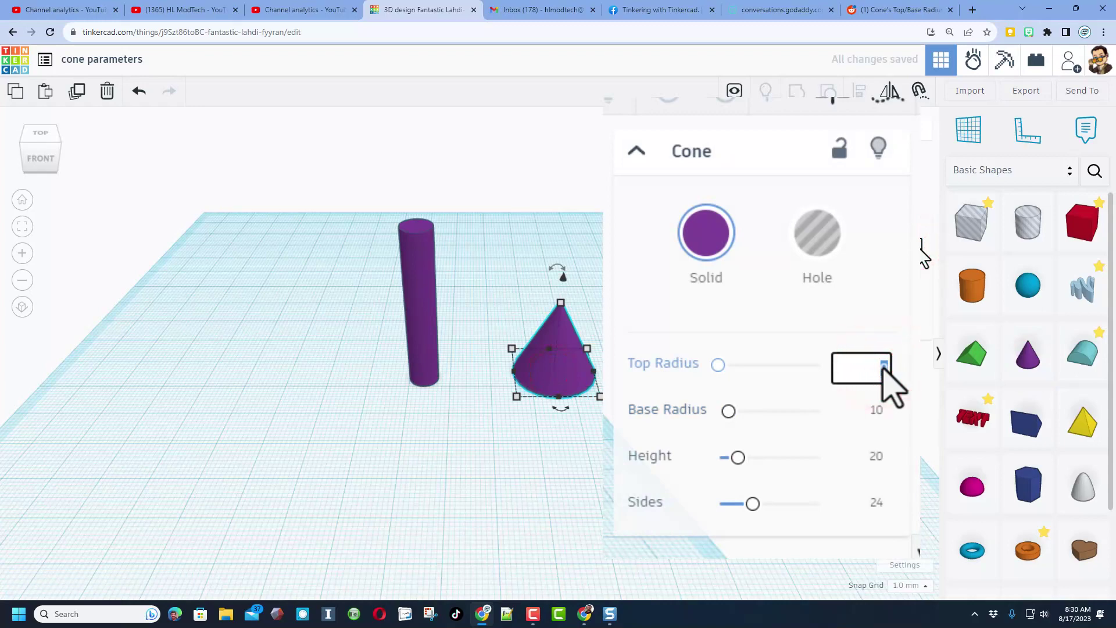
pyautogui.write('5')
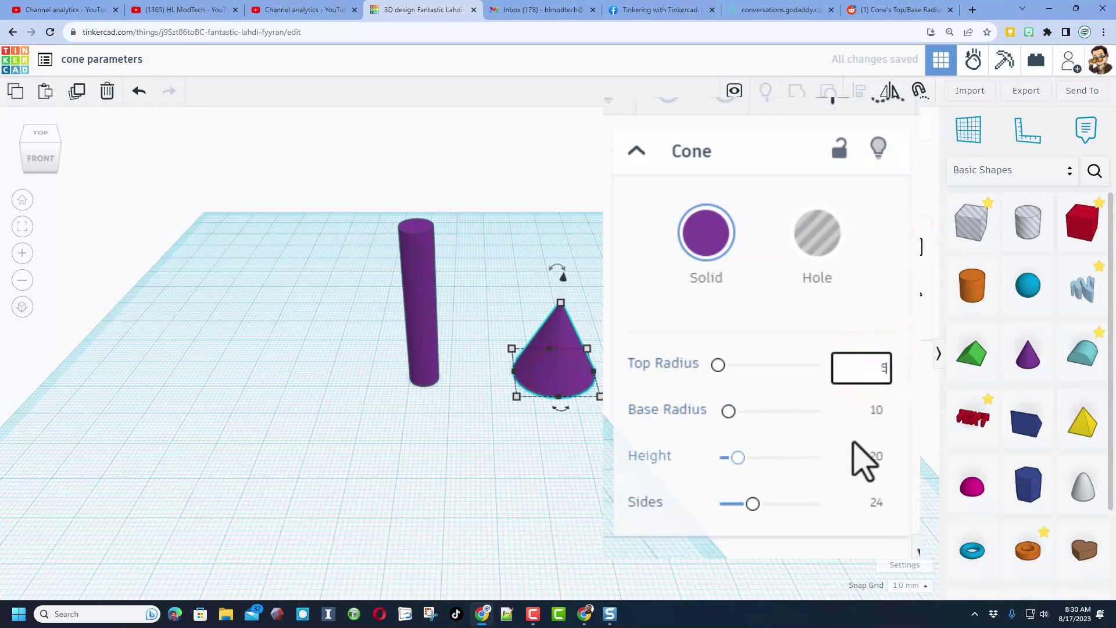
pyautogui.click(871, 414)
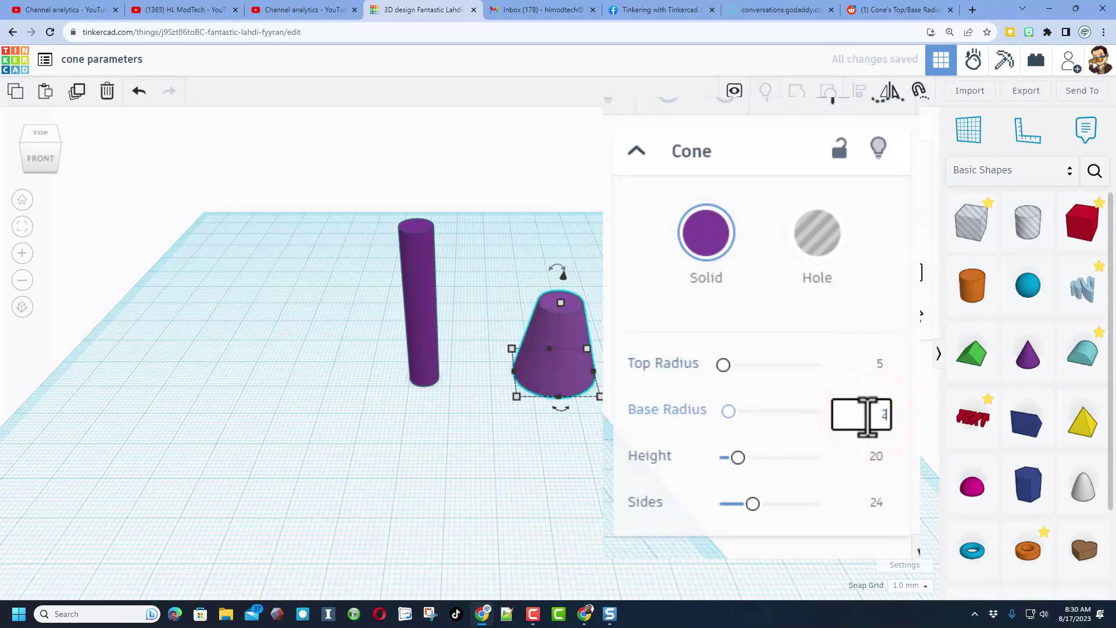
pyautogui.write('2')
pyautogui.click(874, 456)
pyautogui.write('40')
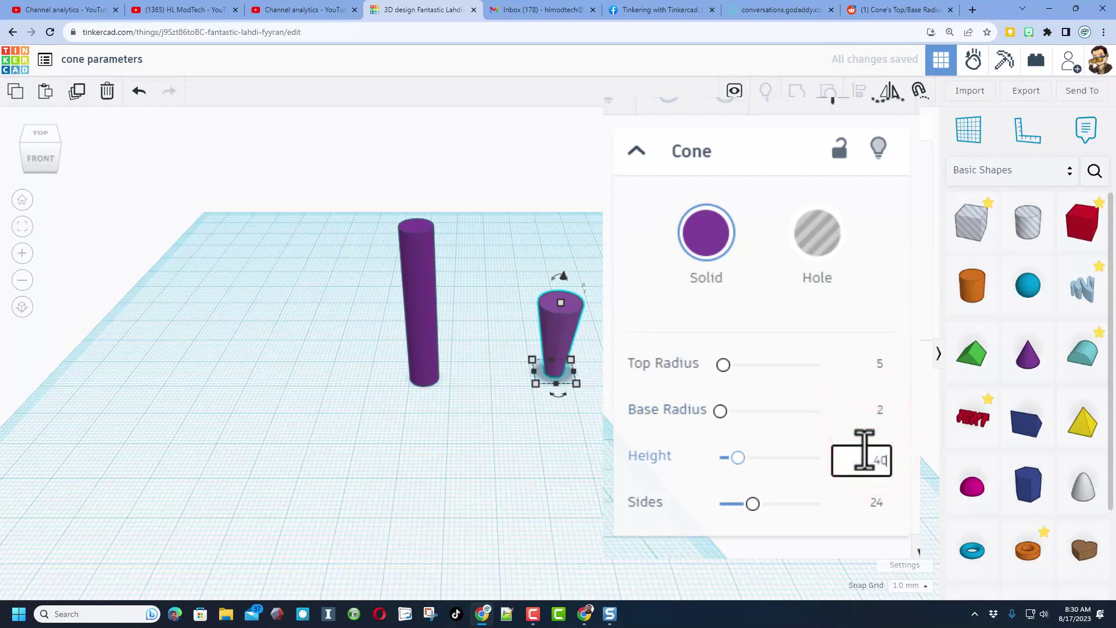
pyautogui.press('Return')
# - Move the tapered cone beside the cylinder, deselect it, and pick up another cone
pyautogui.moveTo(563, 297); pyautogui.dragTo(525, 310)
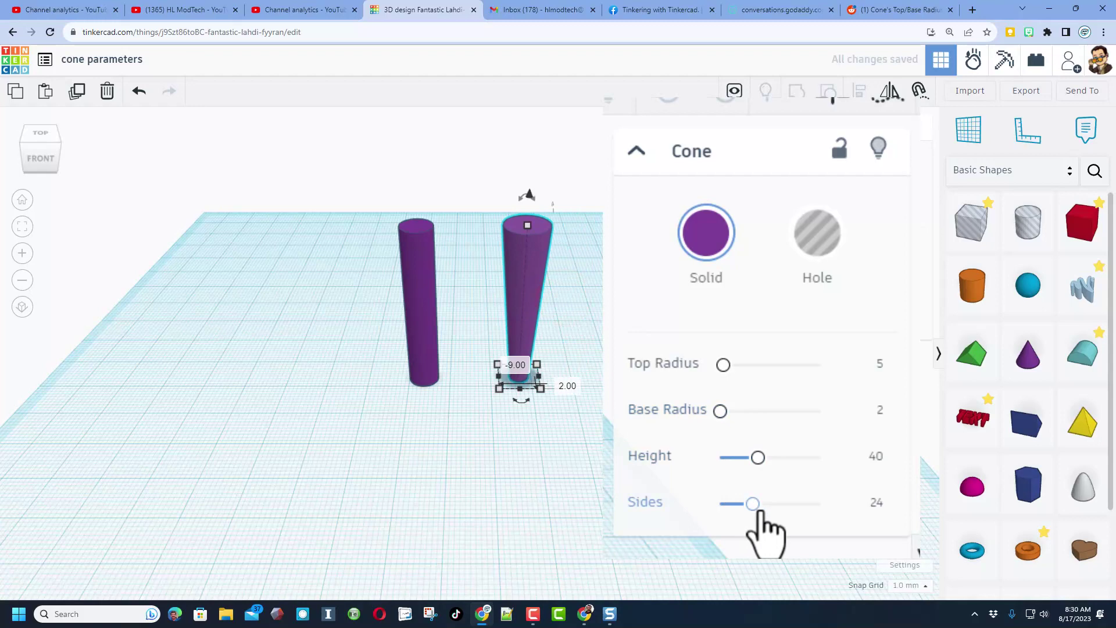
pyautogui.moveTo(570, 418); pyautogui.dragTo(546, 379, button='right')
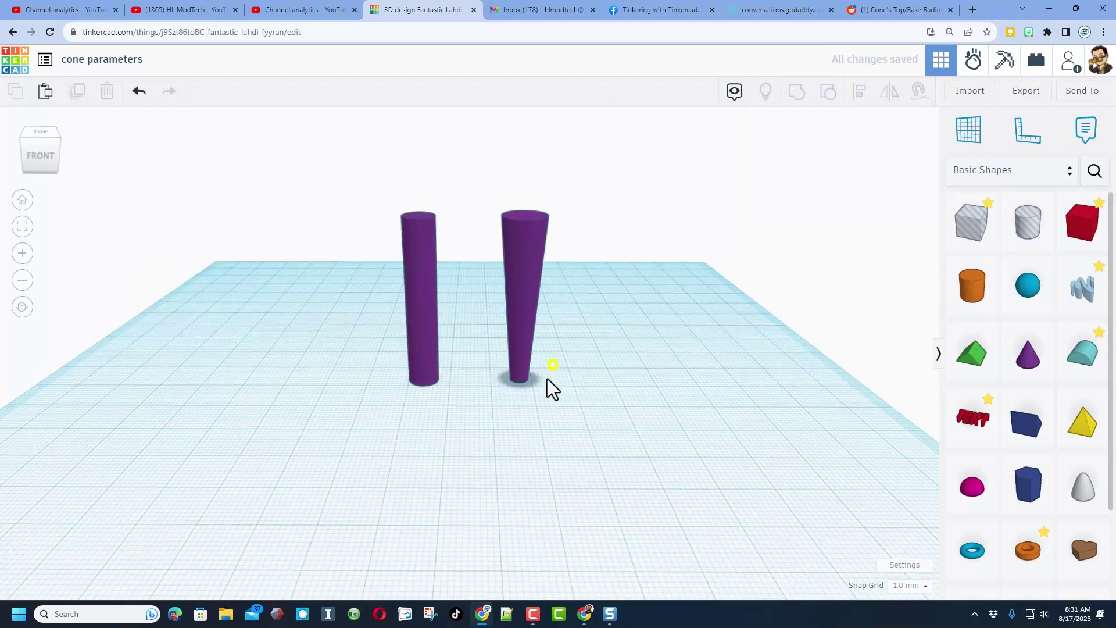
pyautogui.click(1027, 372)
# - Place the third cone and set its top radius to 5
pyautogui.click(617, 426)
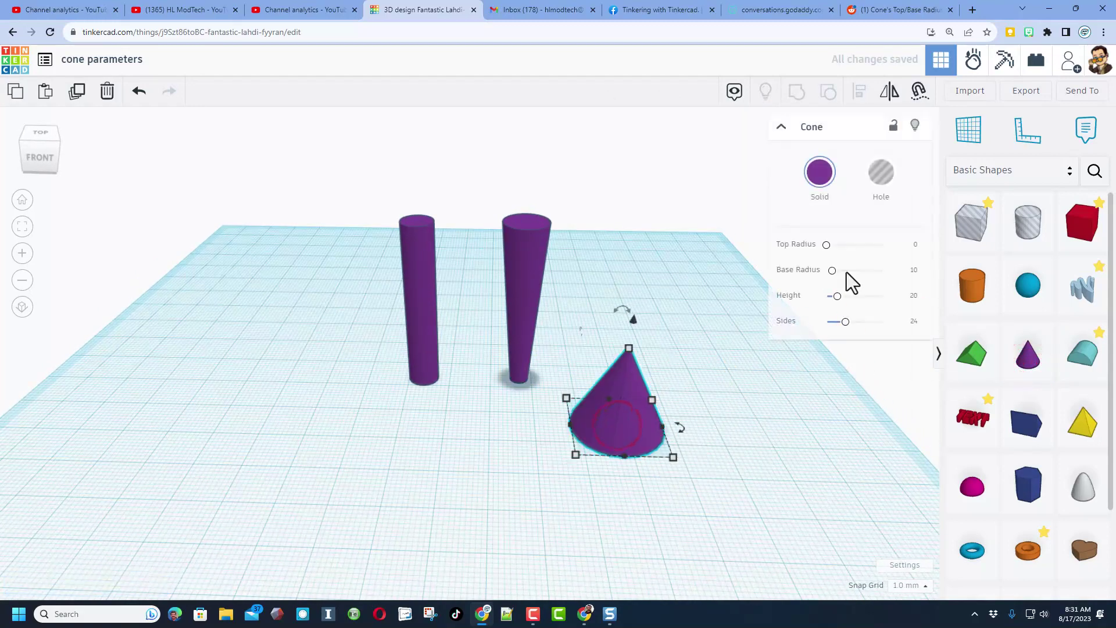
pyautogui.click(916, 244)
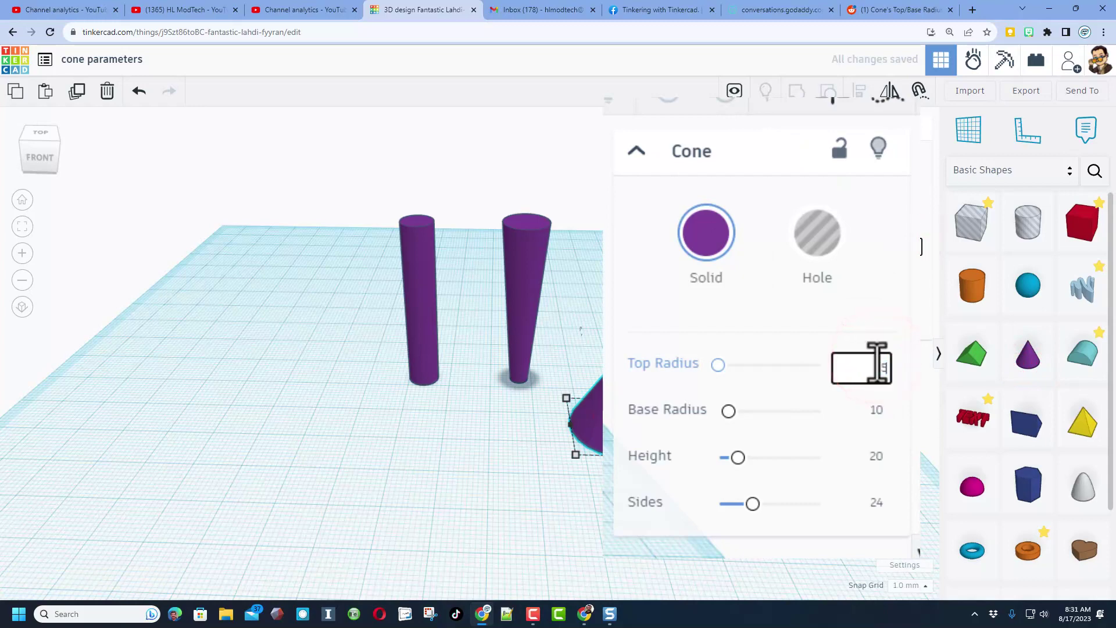
pyautogui.write('5')
pyautogui.press('Return')
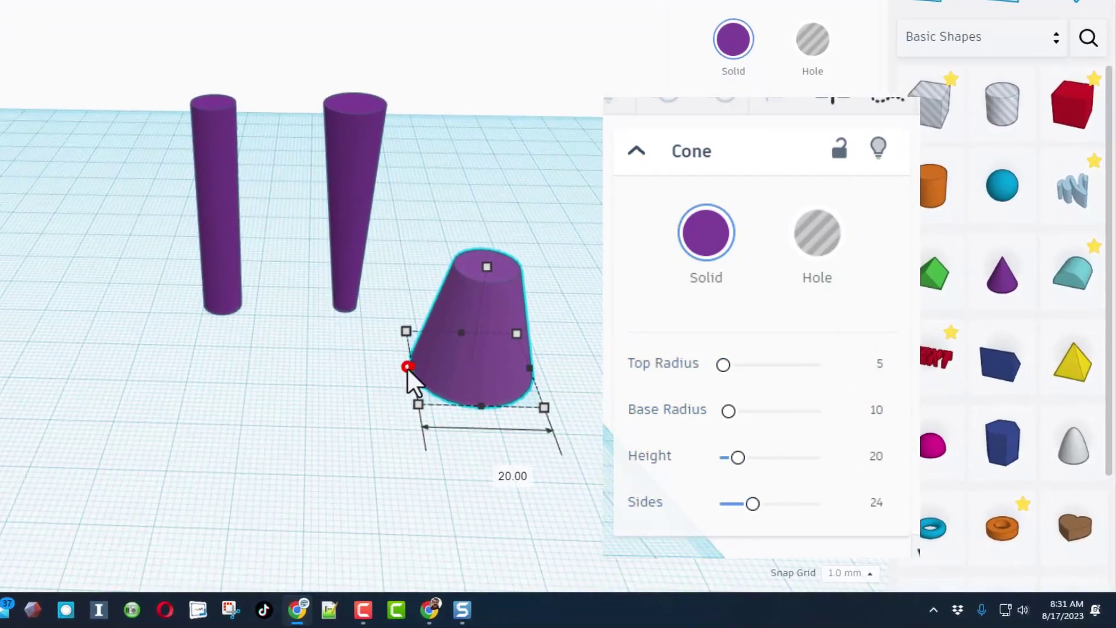
# - Resize the cone by handles to a 16 by 18 footprint, 30 tall, and add a red box
pyautogui.moveTo(407, 367); pyautogui.dragTo(376, 366)
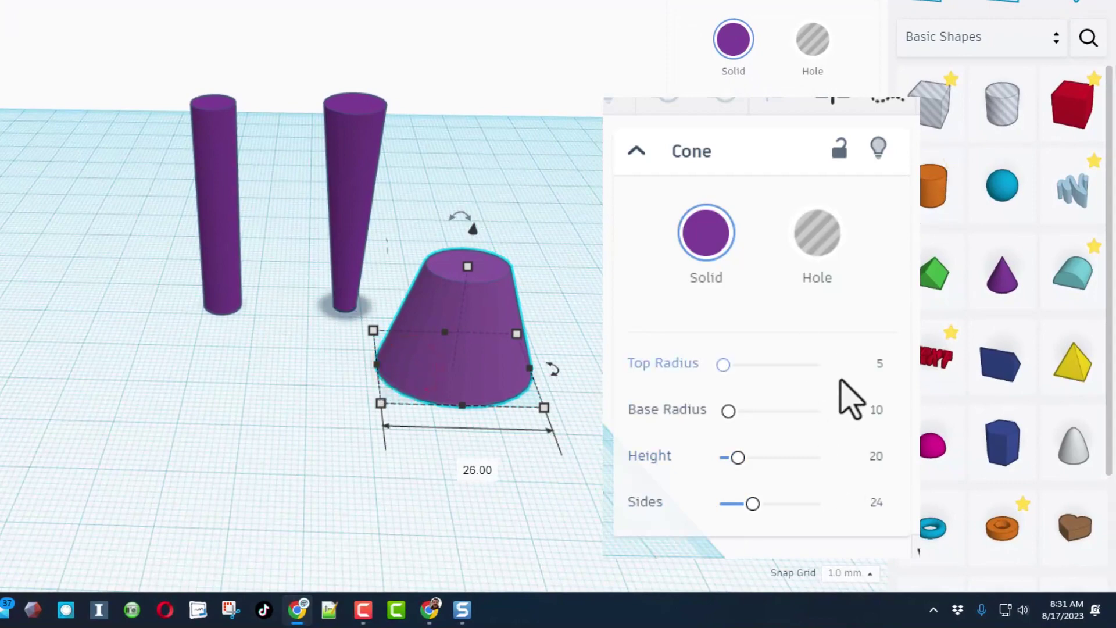
pyautogui.moveTo(467, 266); pyautogui.dragTo(470, 217)
pyautogui.moveTo(389, 411); pyautogui.dragTo(430, 396)
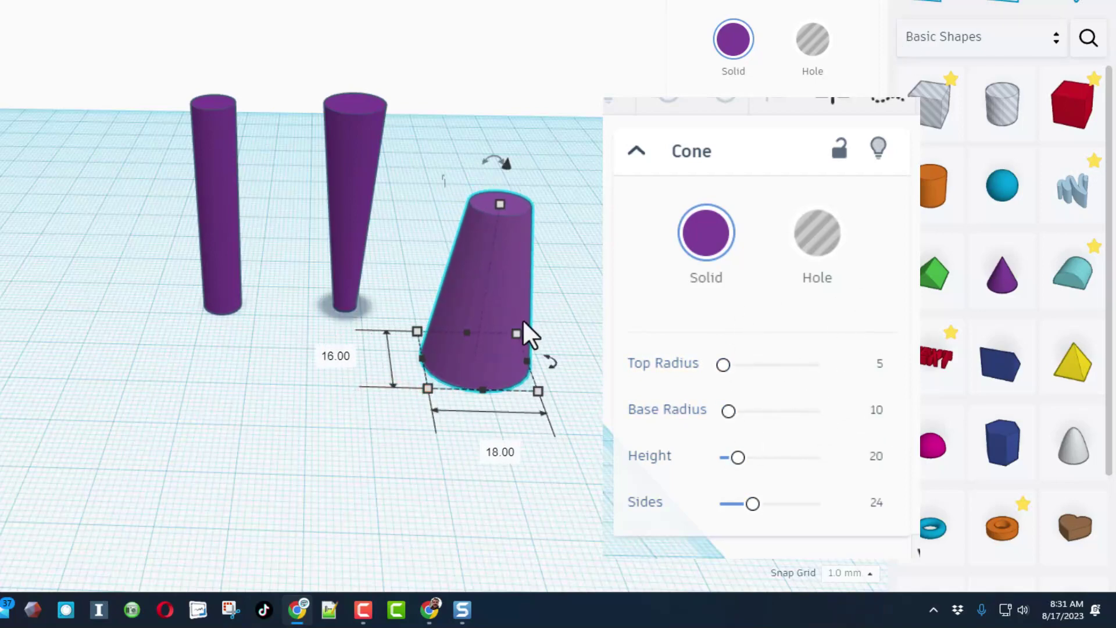
pyautogui.moveTo(1046, 106); pyautogui.dragTo(79, 367)
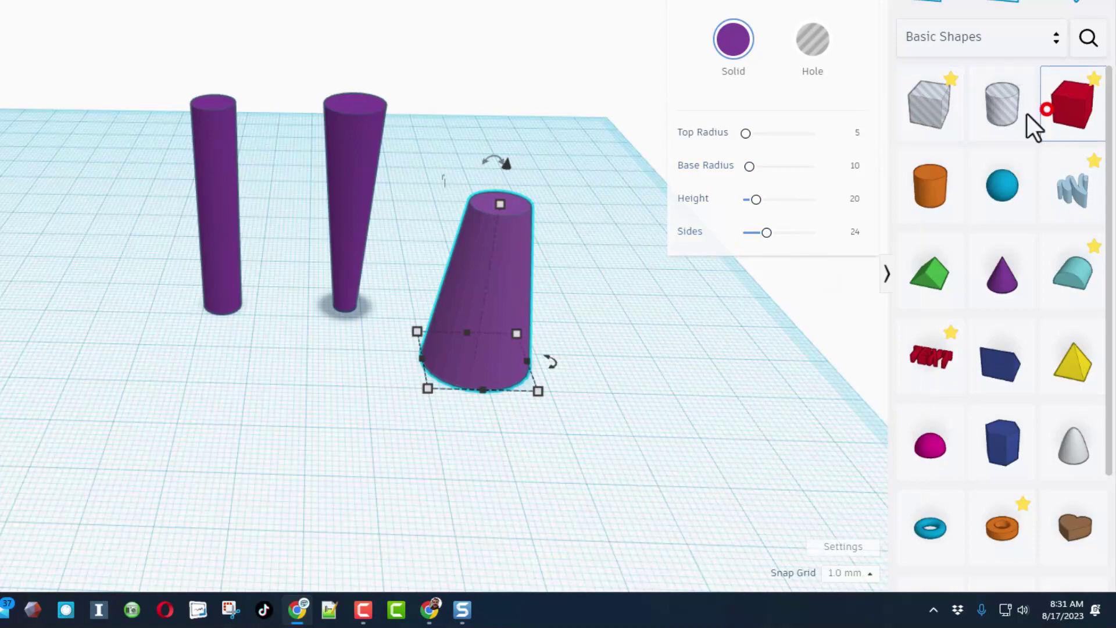
pyautogui.click(287, 421)
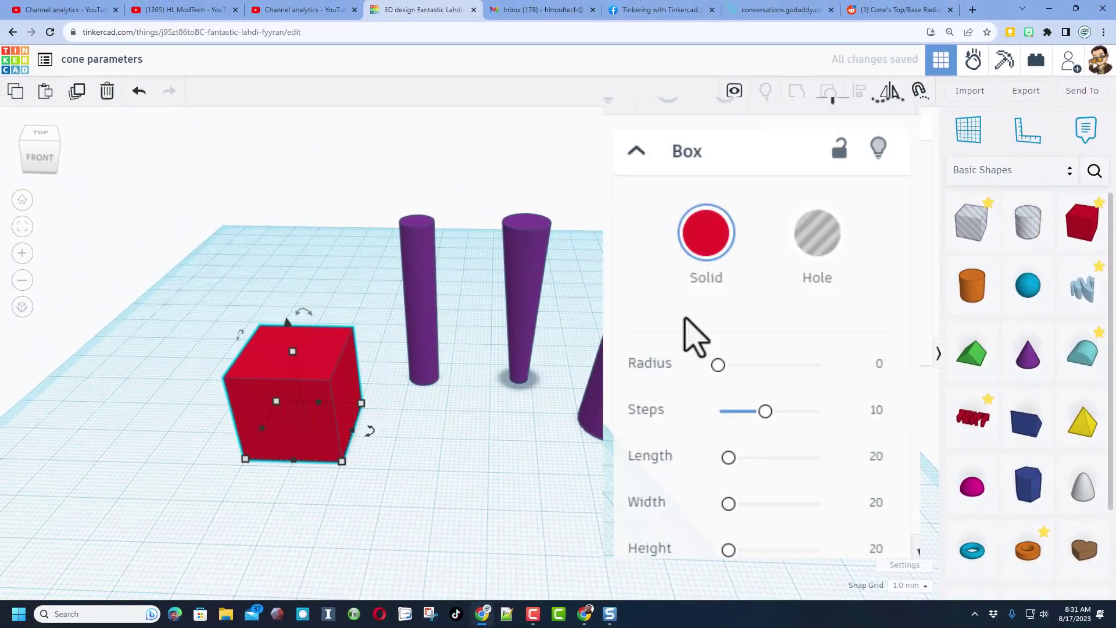
# - Give the red box a corner radius of 5
pyautogui.click(880, 363)
pyautogui.write('5')
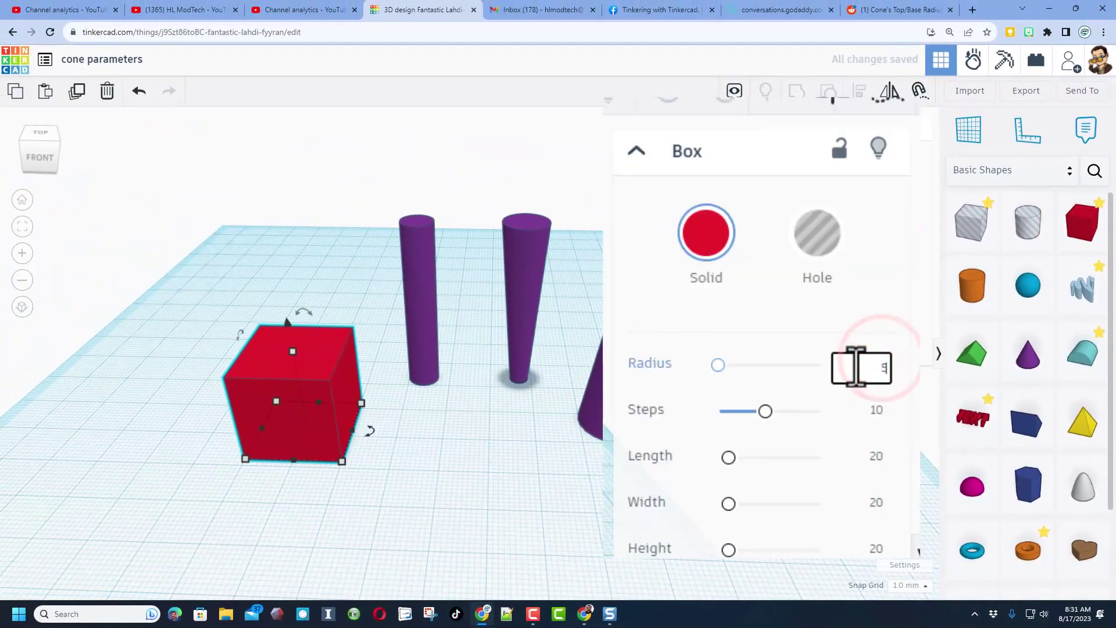
pyautogui.press('Return')
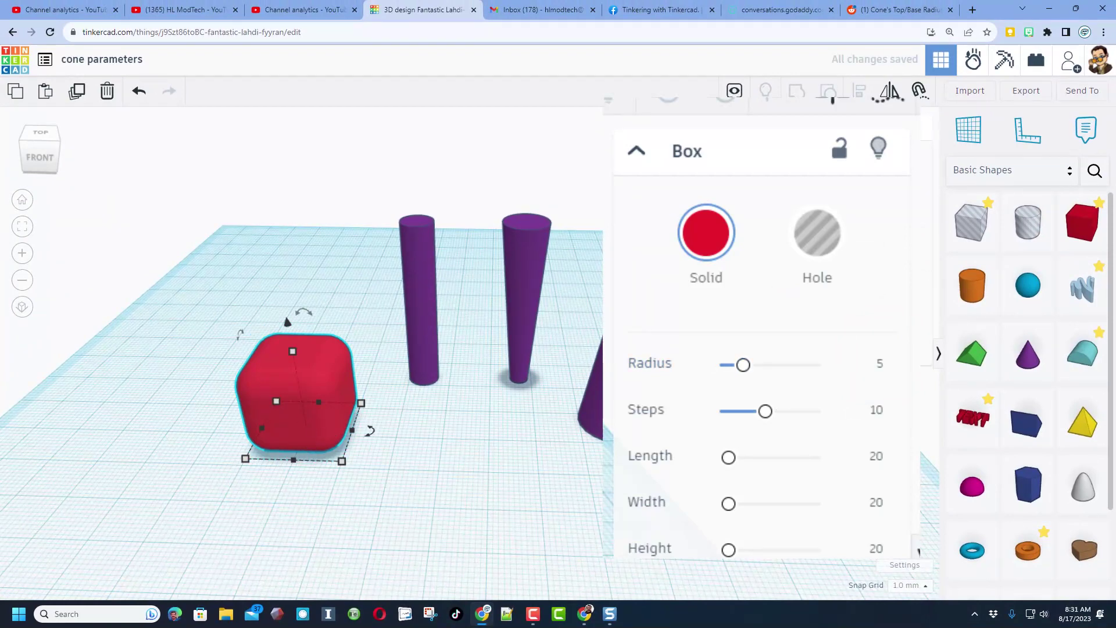
# - Add a second box with radius 5 flattened to 5 tall, then return to the Reddit post
pyautogui.moveTo(1080, 223); pyautogui.dragTo(408, 500)
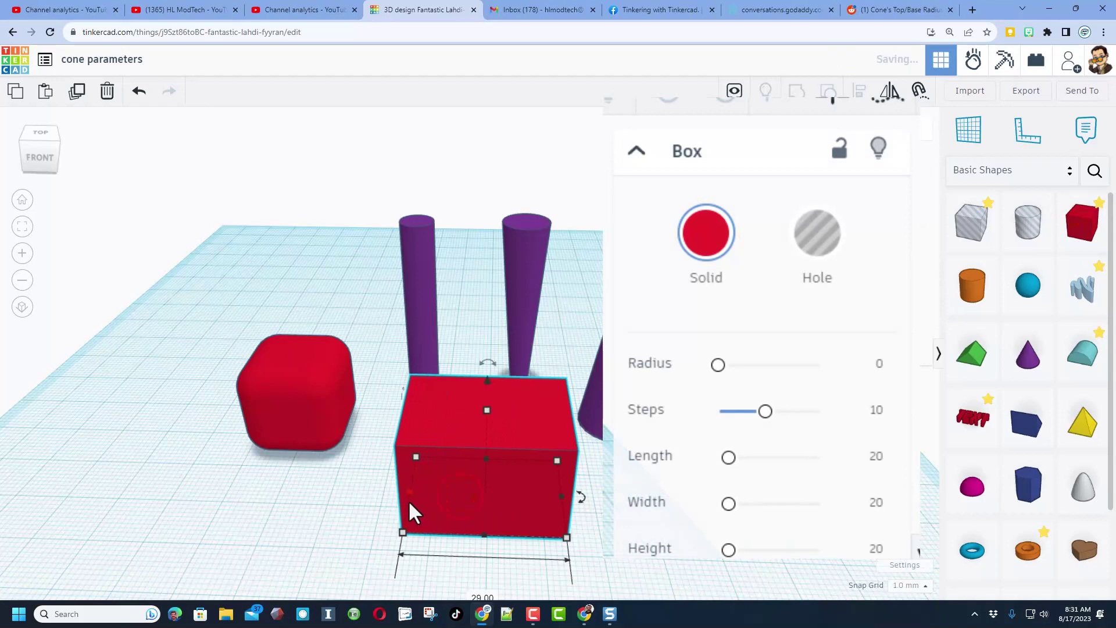
pyautogui.click(878, 365)
pyautogui.write('5')
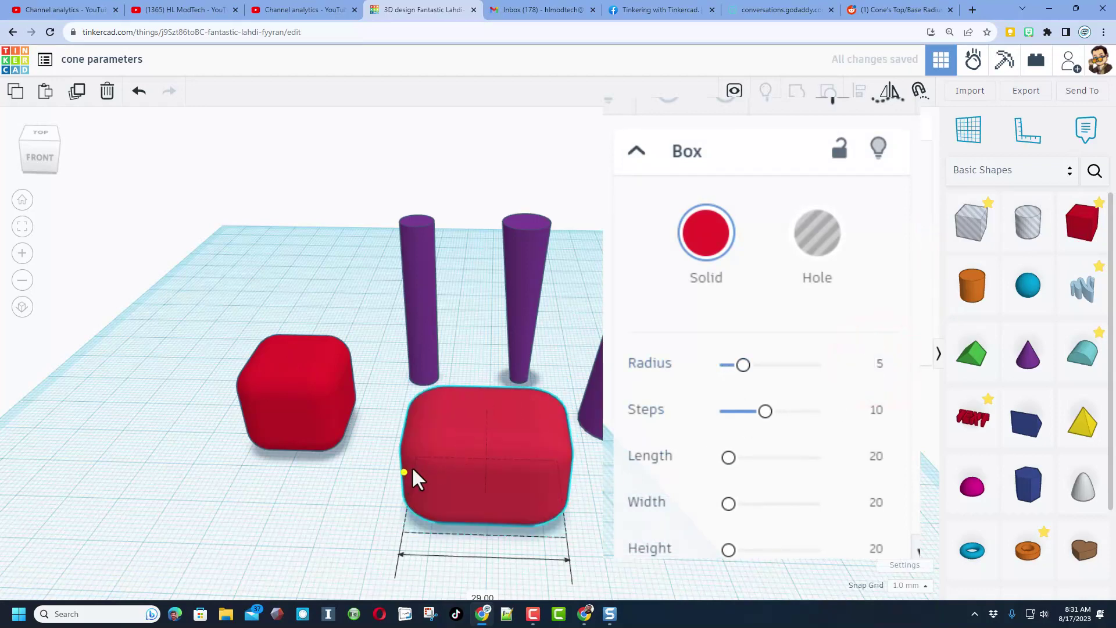
pyautogui.moveTo(407, 470); pyautogui.dragTo(365, 420, button='right')
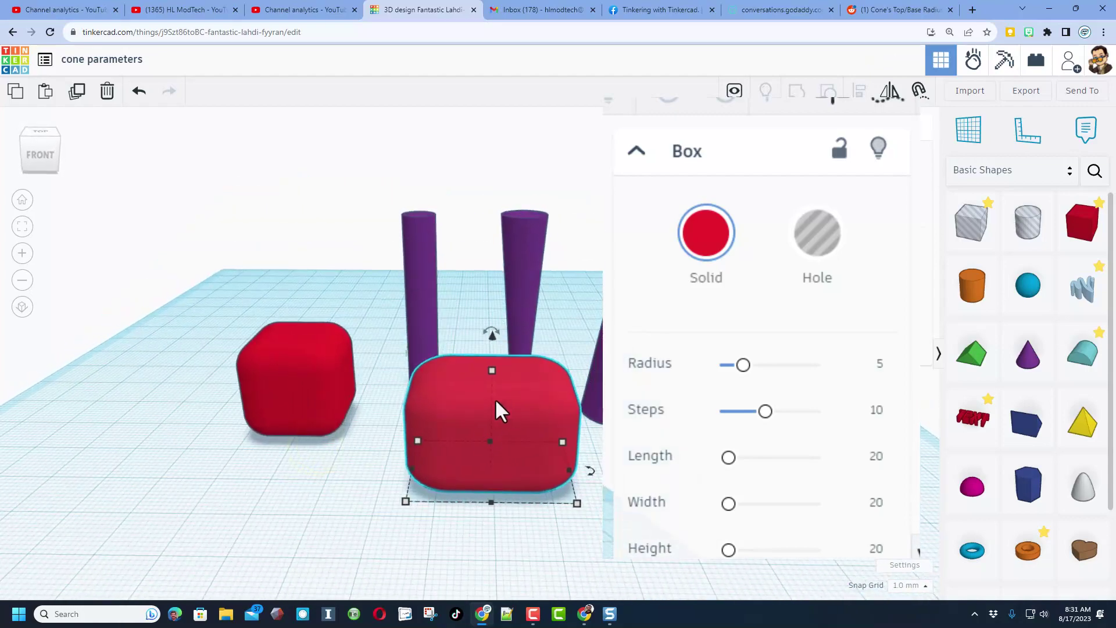
pyautogui.moveTo(492, 371); pyautogui.dragTo(471, 446)
pyautogui.moveTo(447, 491); pyautogui.dragTo(388, 531, button='right')
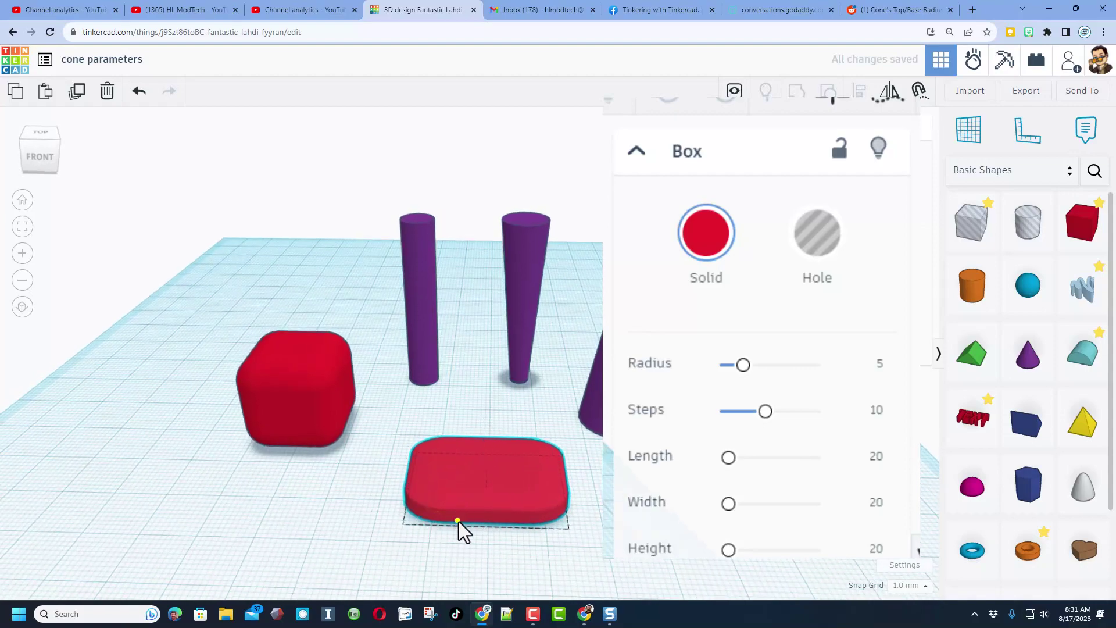
pyautogui.moveTo(459, 521); pyautogui.dragTo(371, 341, button='right')
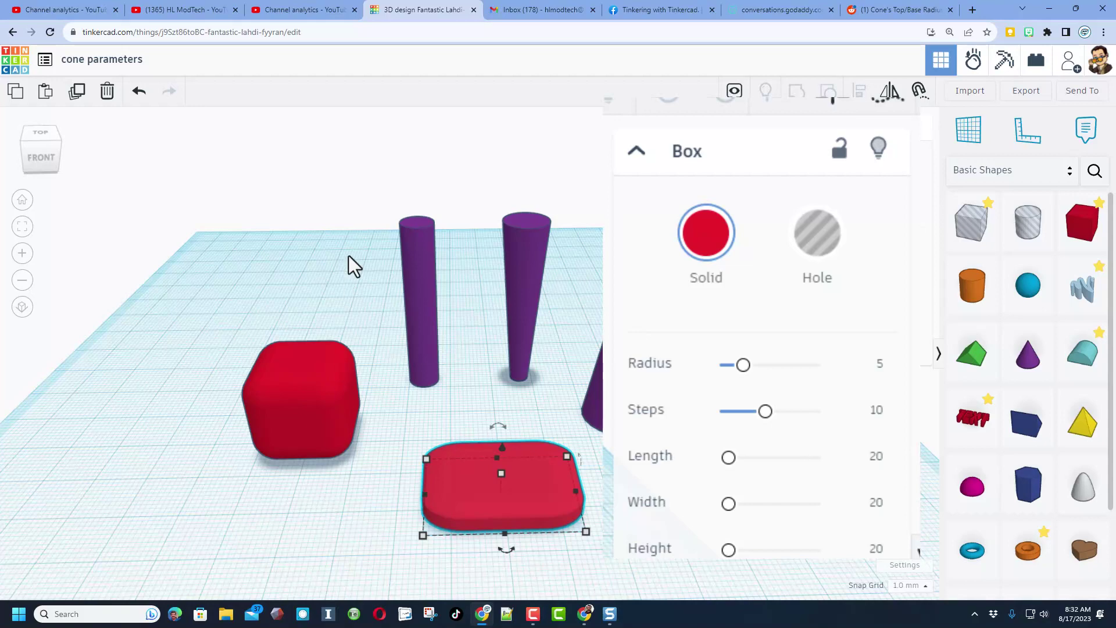
pyautogui.hotkey('ctrl', '9')
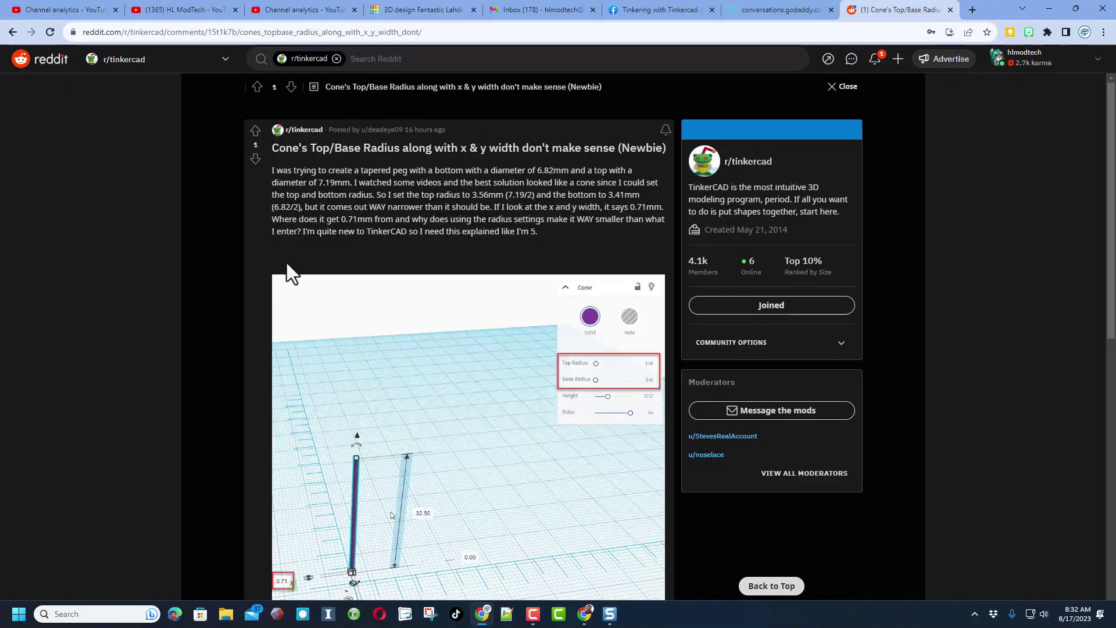
# - Scroll the r/tinkercad cone radius question down to its screenshot
pyautogui.scroll(-1, 470, 550)
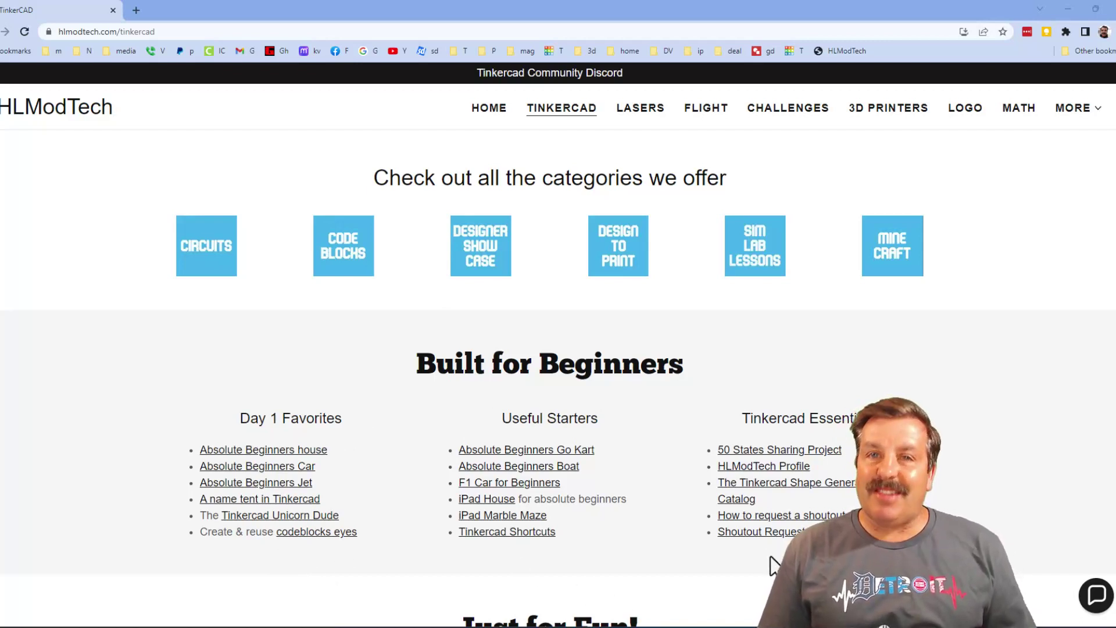
pyautogui.click(1096, 596)
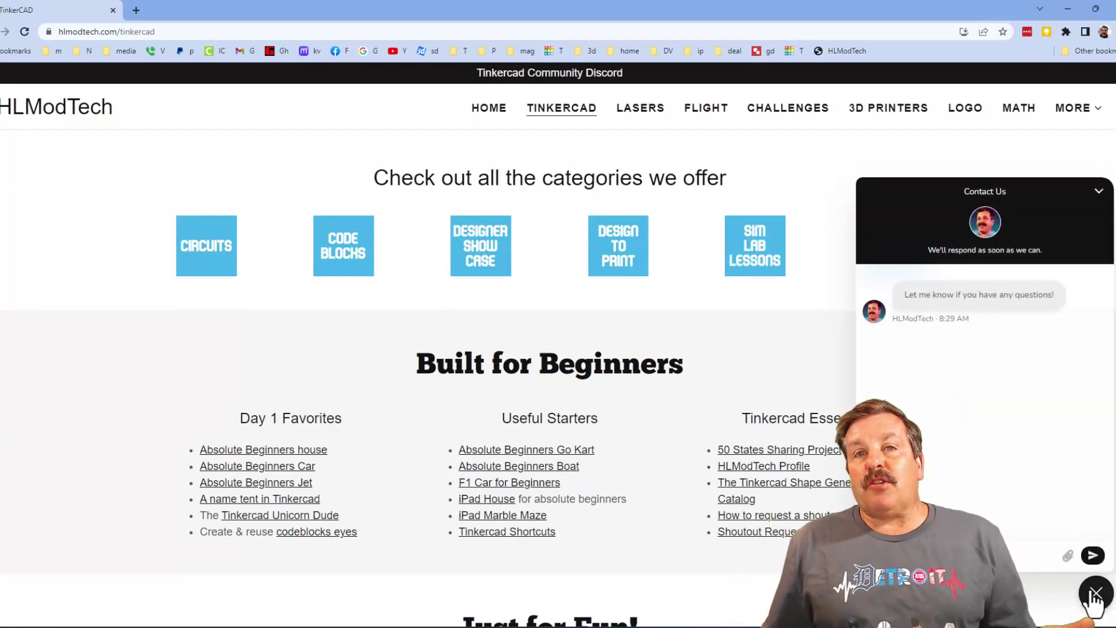
pyautogui.click(1096, 594)
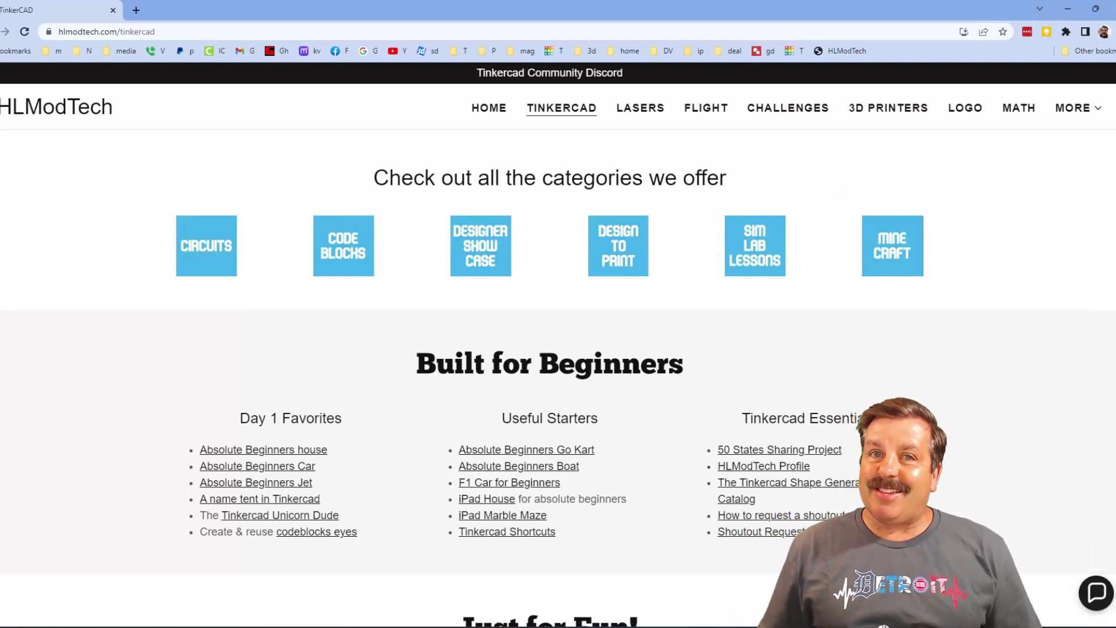
pyautogui.click(558, 71)
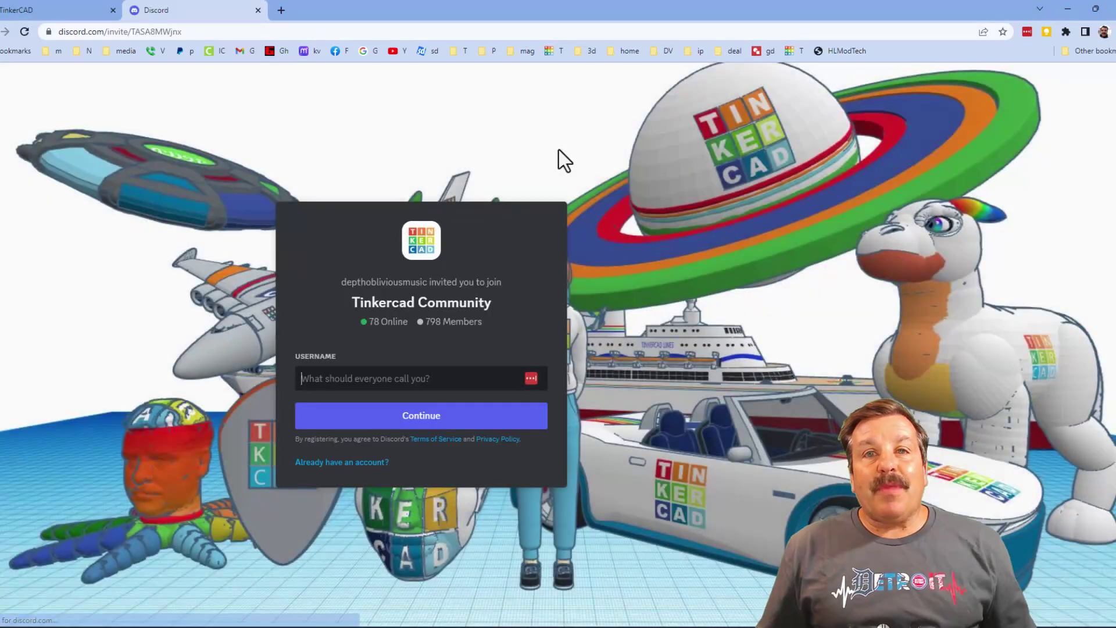